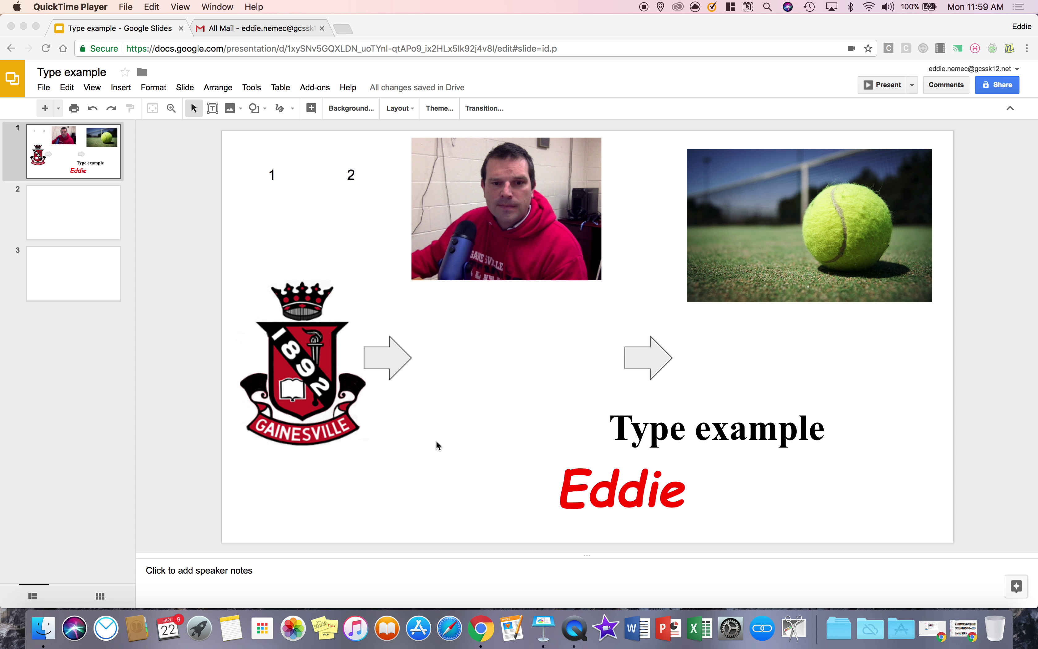
# Step: Post a 'whole slide' comment on slide 1 as a whole, then close its thread
pyautogui.click(915, 405)
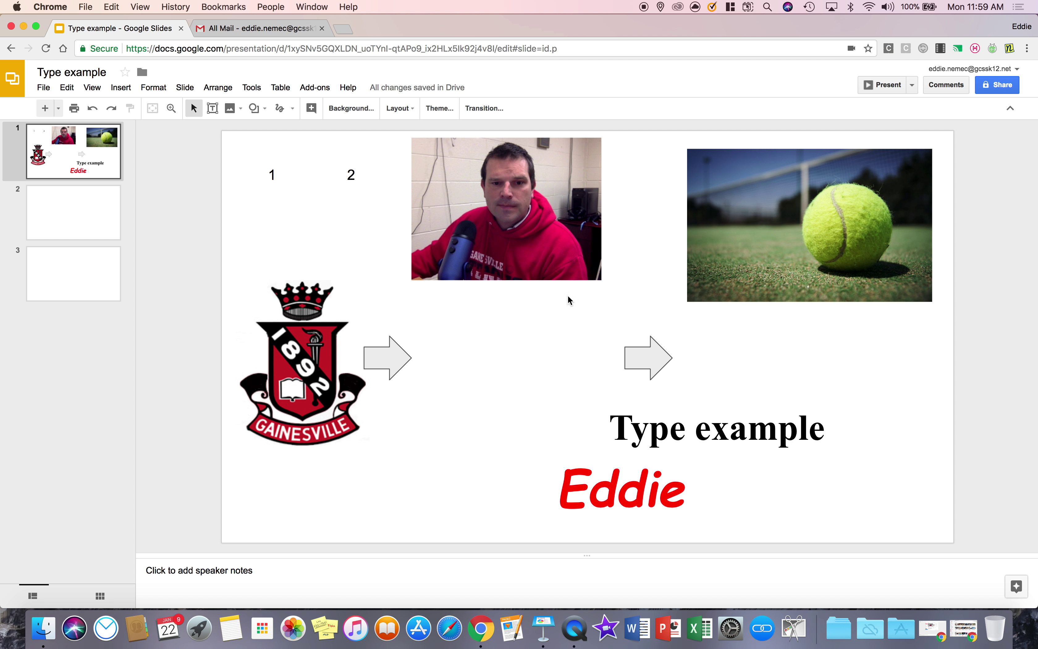
pyautogui.click(95, 200)
pyautogui.click(86, 166)
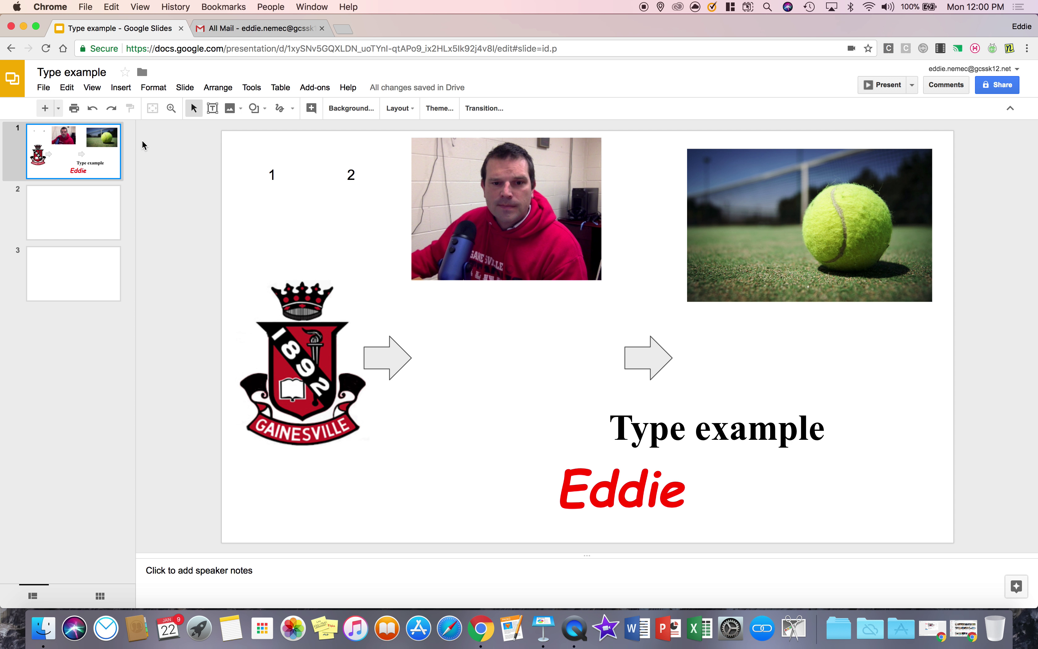
pyautogui.click(312, 109)
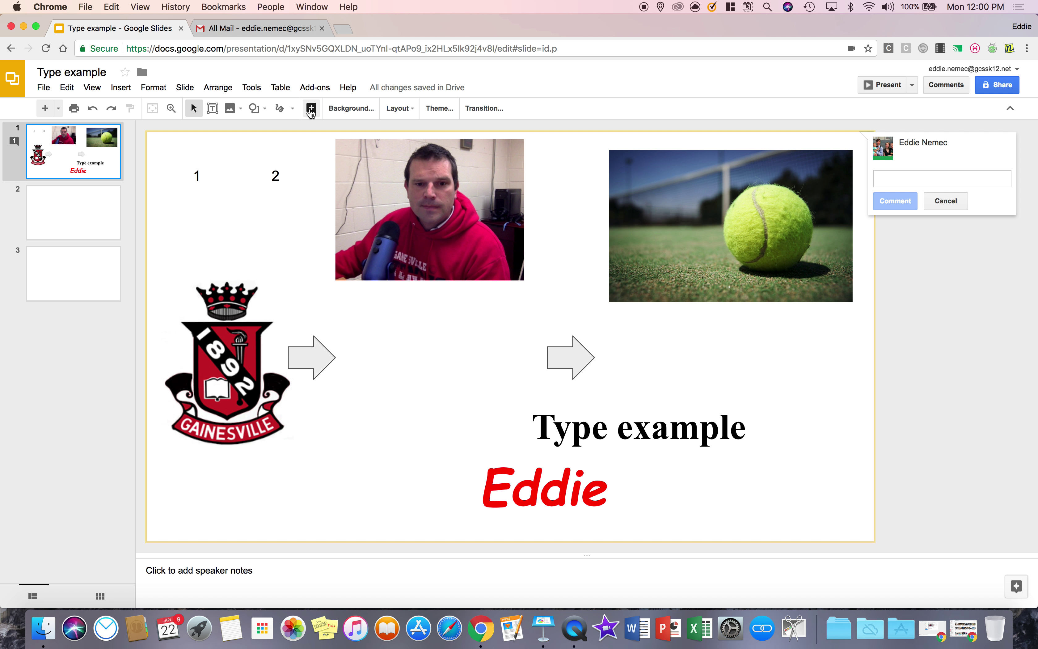
pyautogui.write('whole')
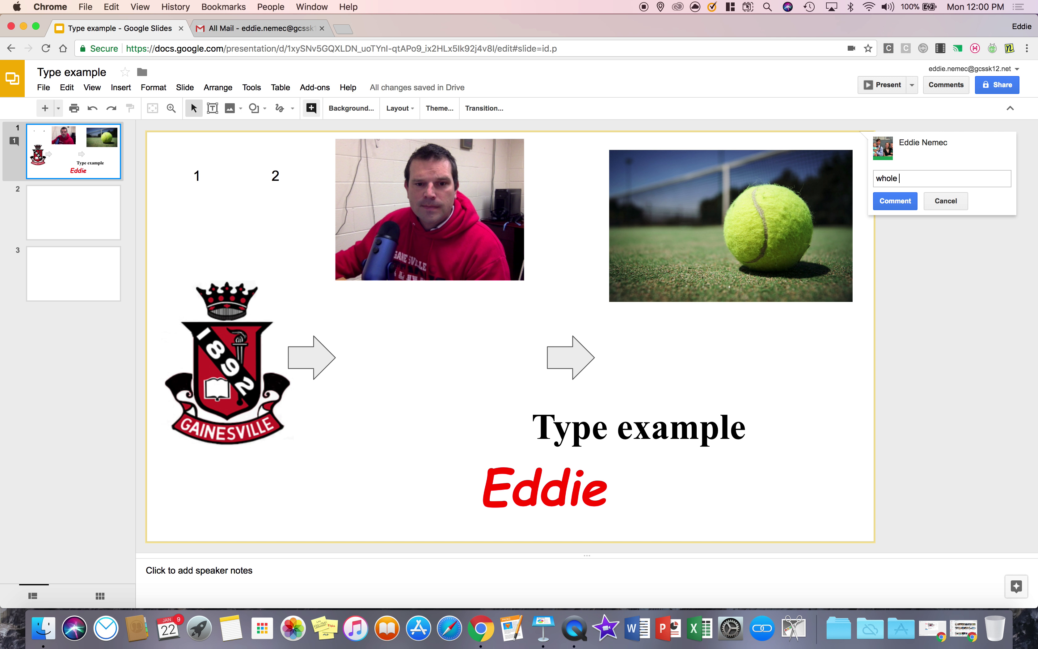
pyautogui.write(' slide')
pyautogui.click(891, 208)
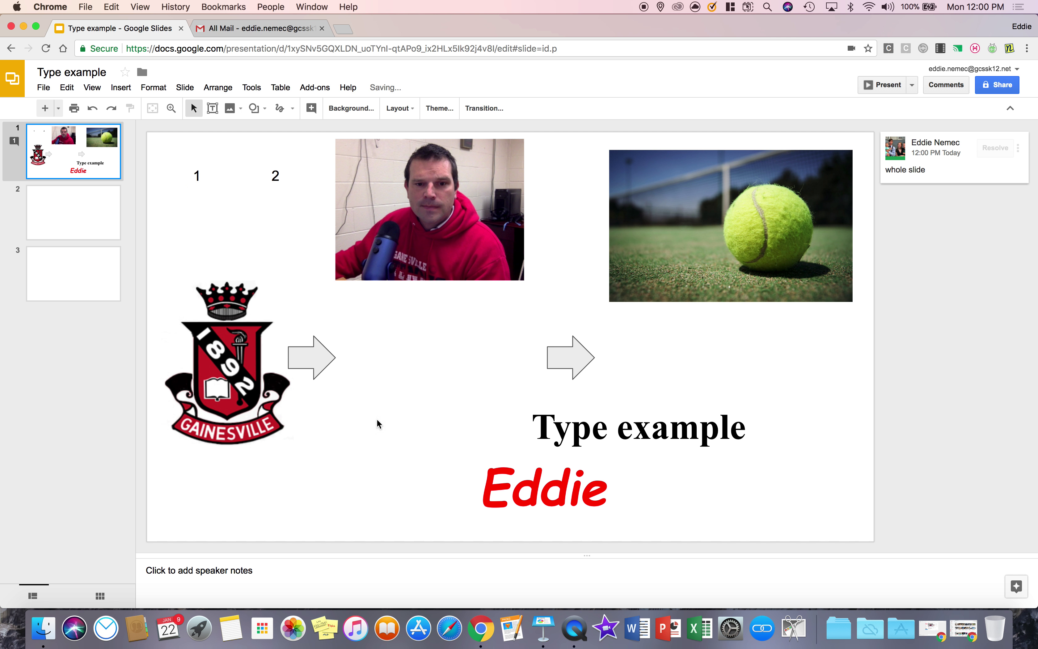
pyautogui.click(913, 163)
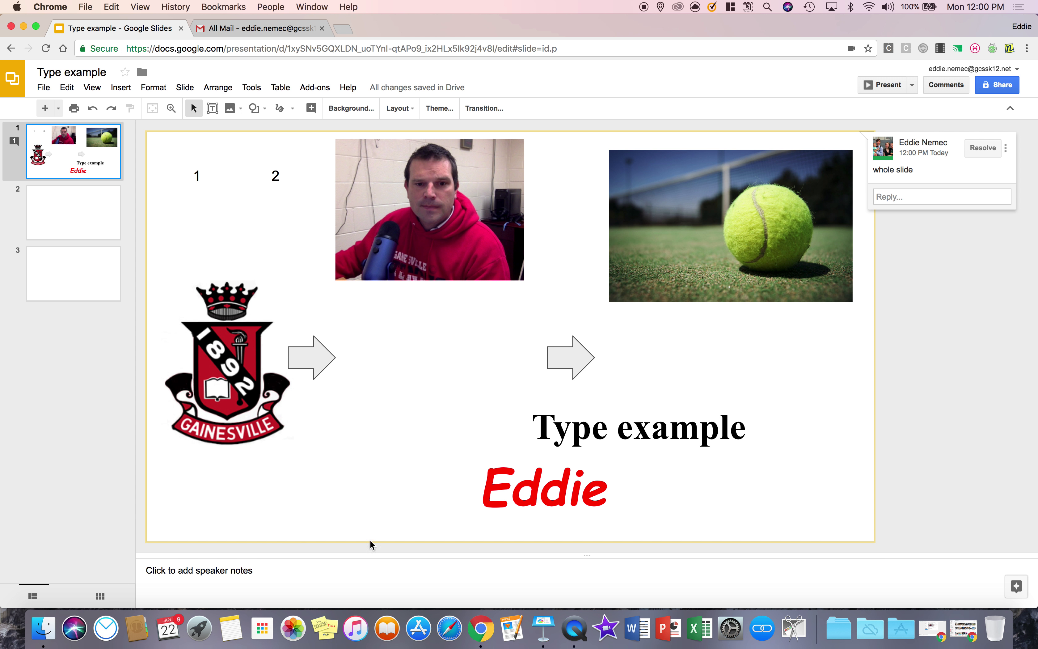
pyautogui.click(743, 370)
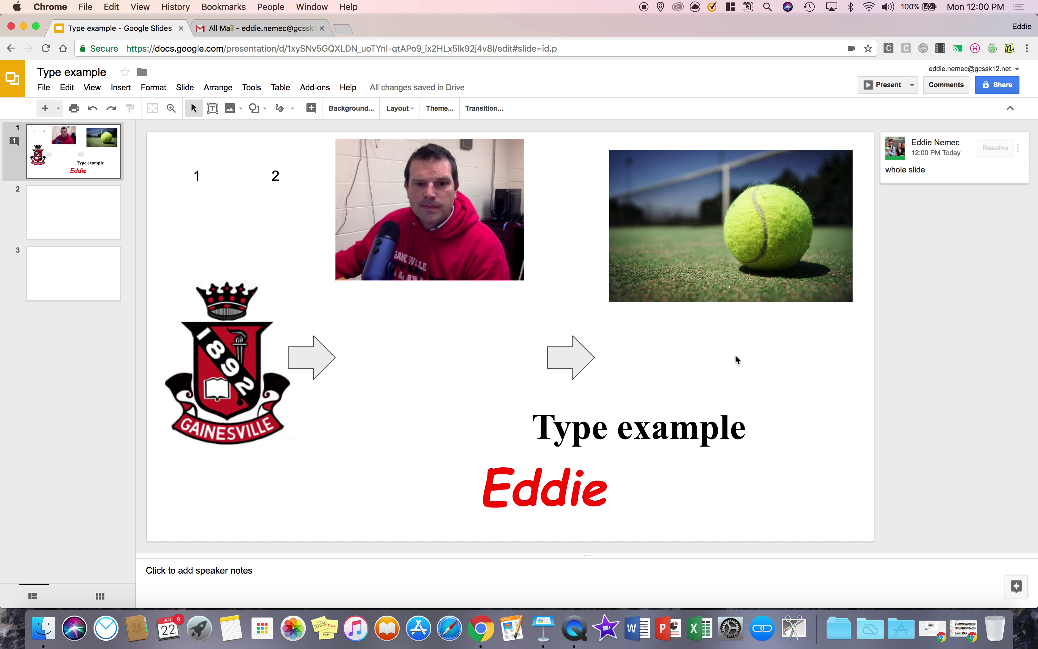
# Step: Select the Type example text box and start a new comment on it
pyautogui.click(275, 177)
pyautogui.click(478, 208)
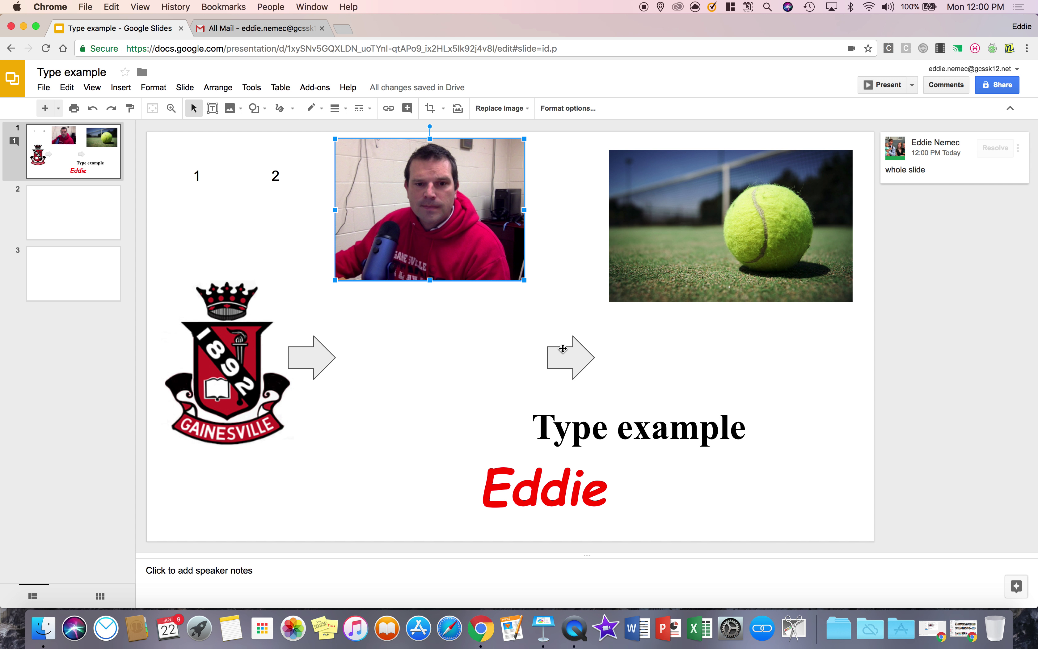
pyautogui.click(576, 358)
pyautogui.click(739, 411)
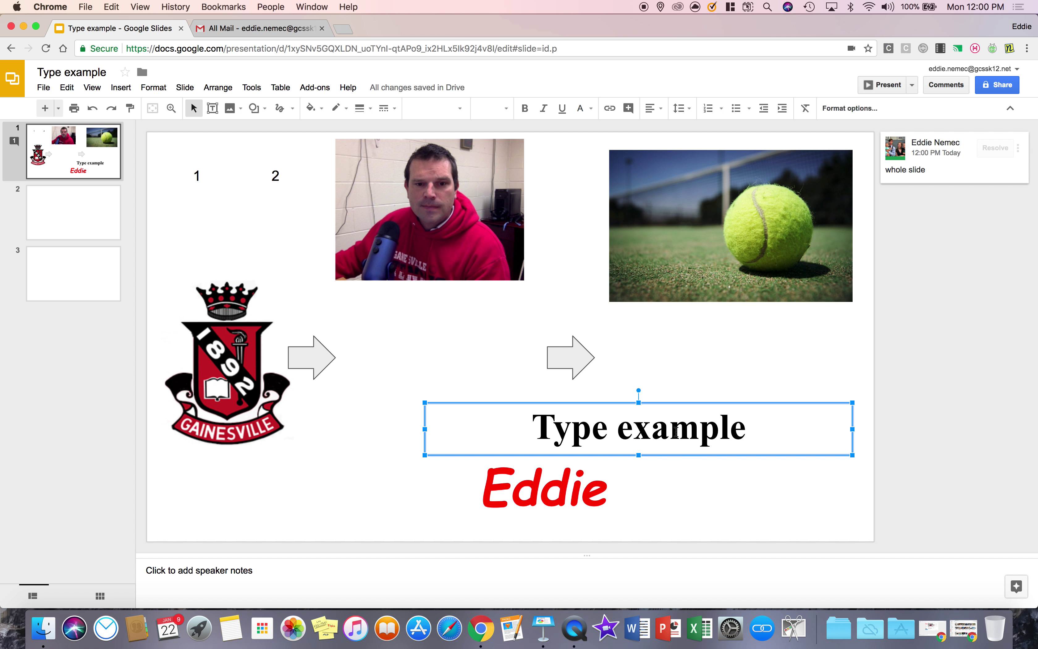
pyautogui.click(628, 108)
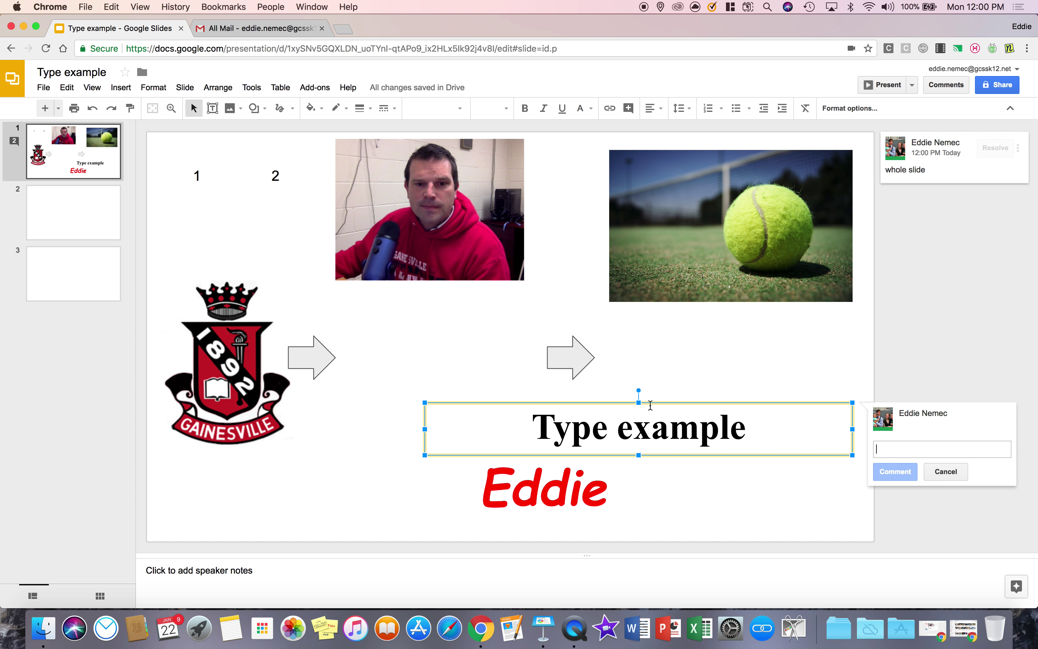
# Step: Draft a comment mentioning a colleague with feedback text, tick Assign, then cancel the draft
pyautogui.write('+edward')
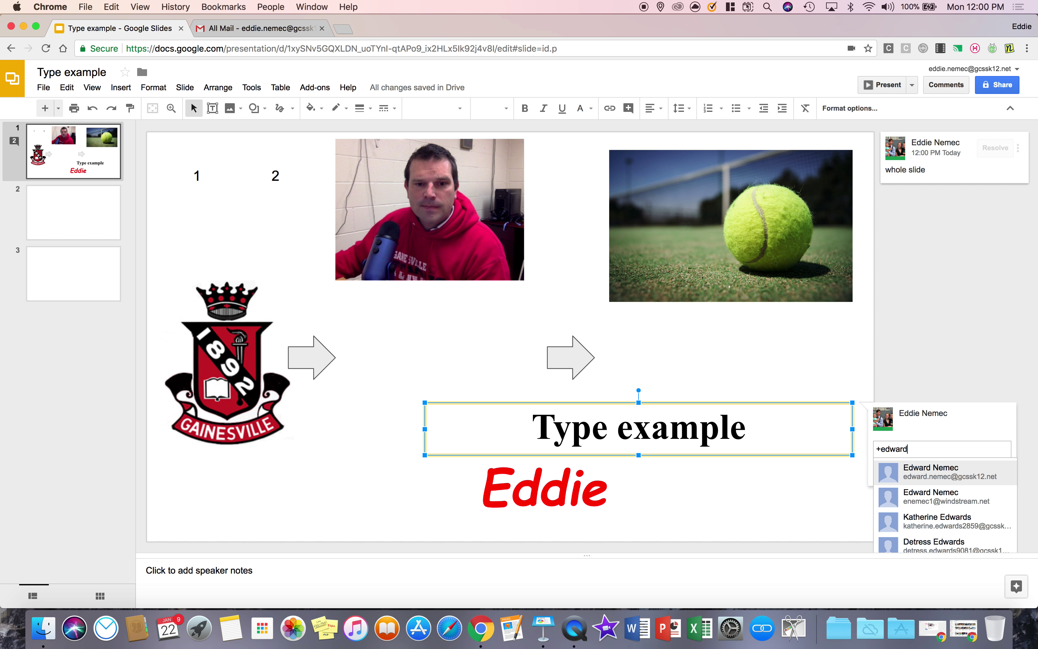
pyautogui.click(963, 481)
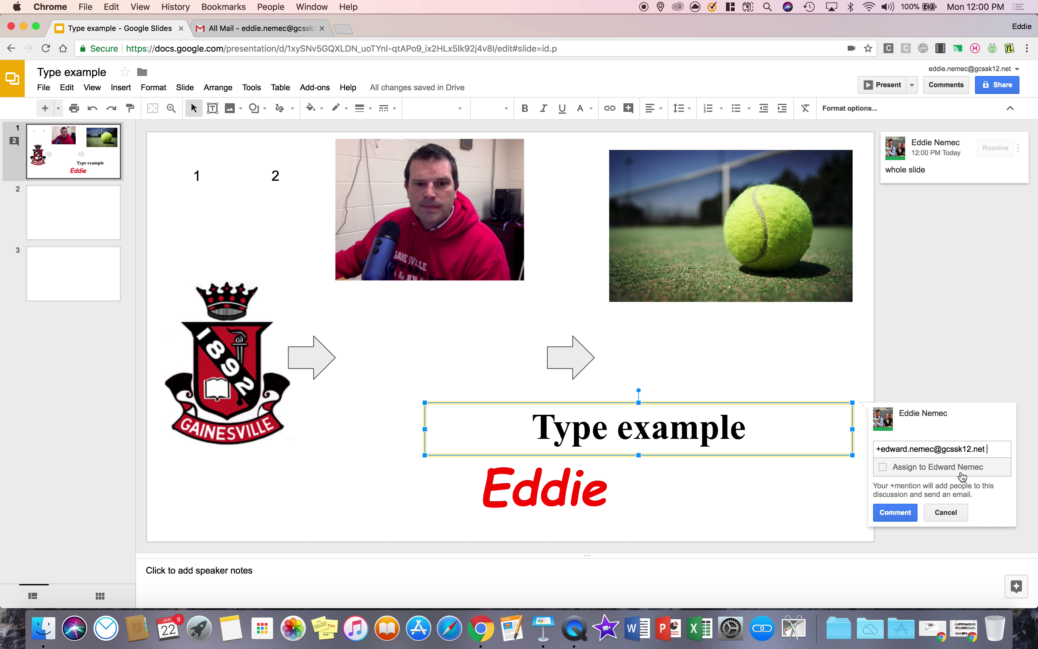
pyautogui.press('Return')
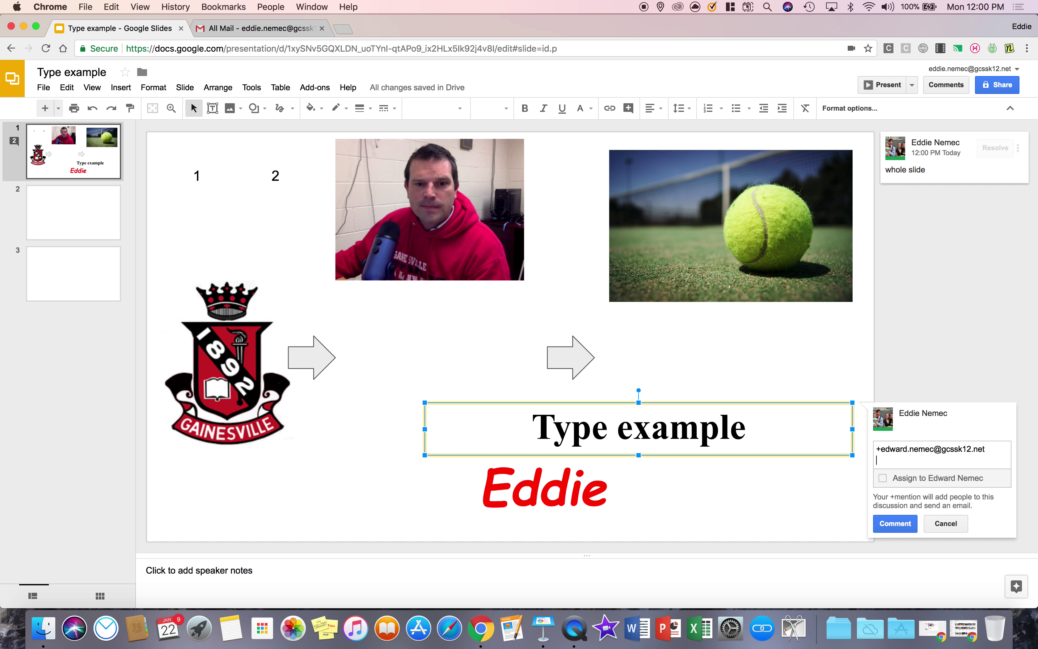
pyautogui.write('type f')
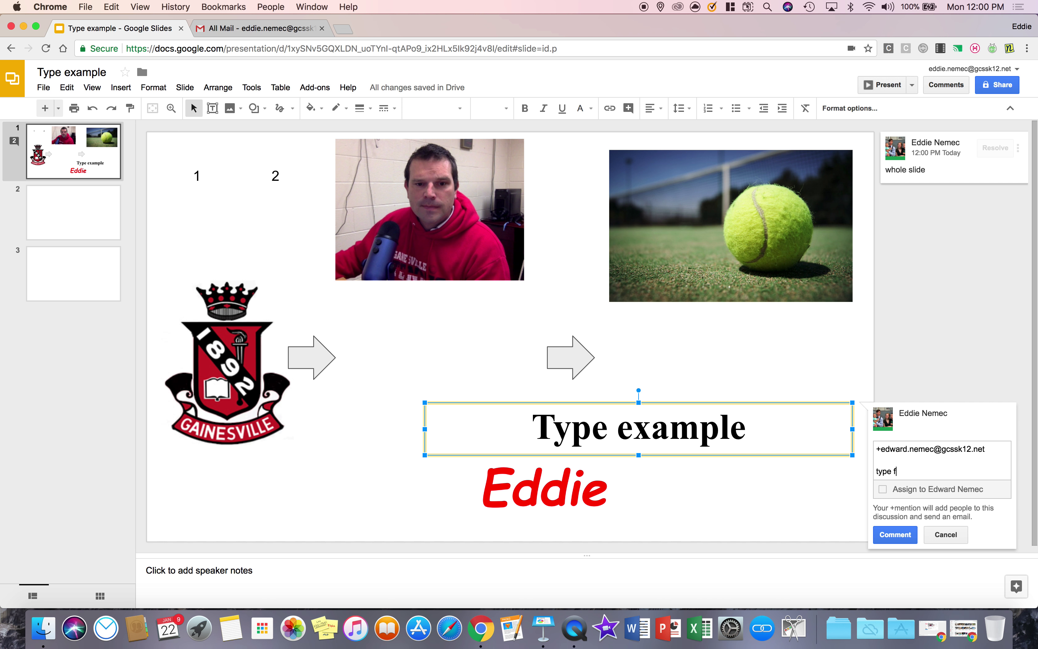
pyautogui.write('eedback or more information on w')
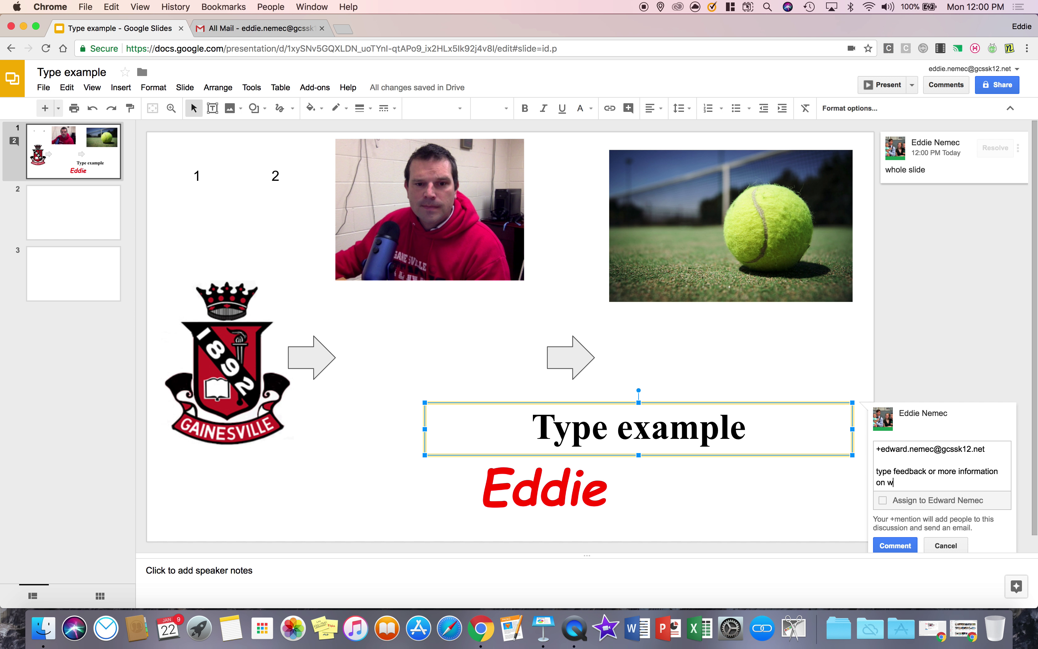
pyautogui.write('hat you want them to do.')
pyautogui.click(896, 501)
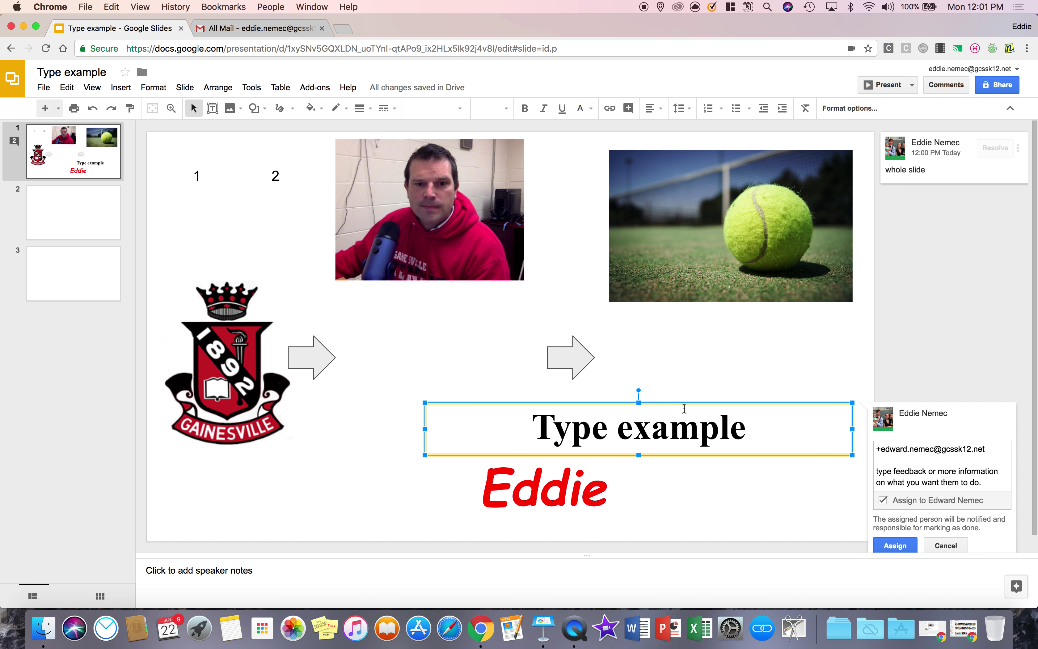
pyautogui.click(946, 545)
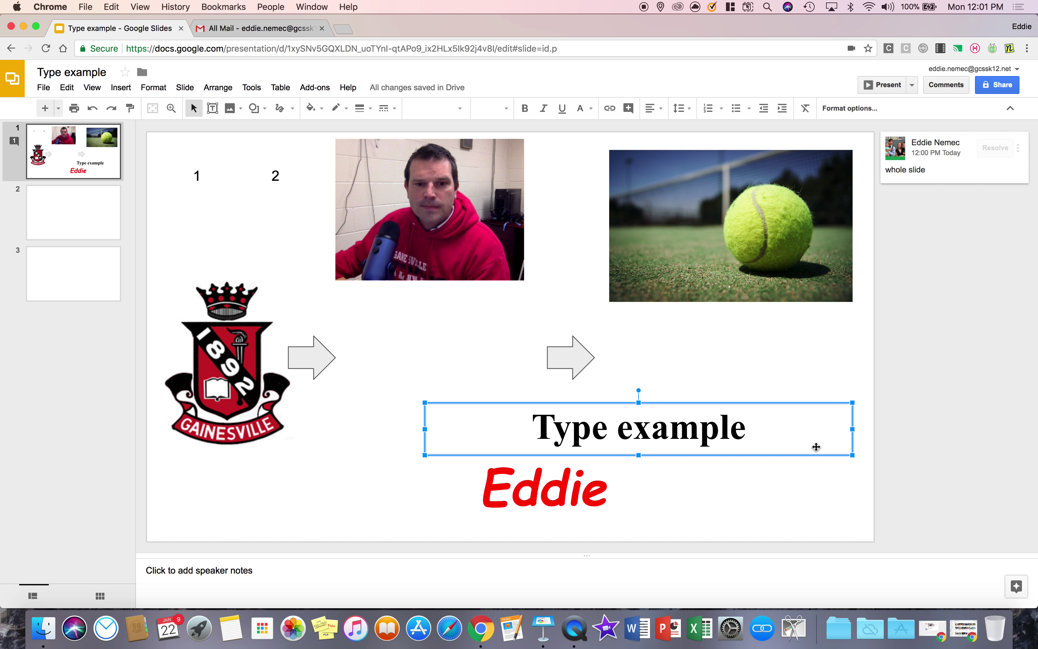
# Step: Draft and discard an 'example' reply on the whole slide comment, then resolve it
pyautogui.click(953, 151)
pyautogui.click(895, 196)
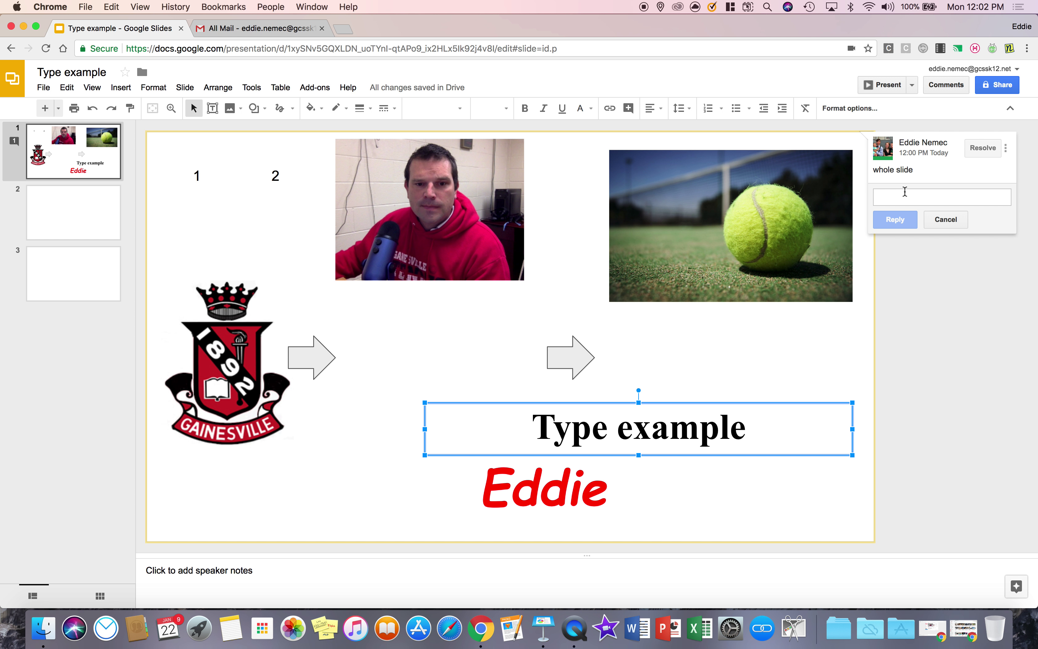
pyautogui.write('example')
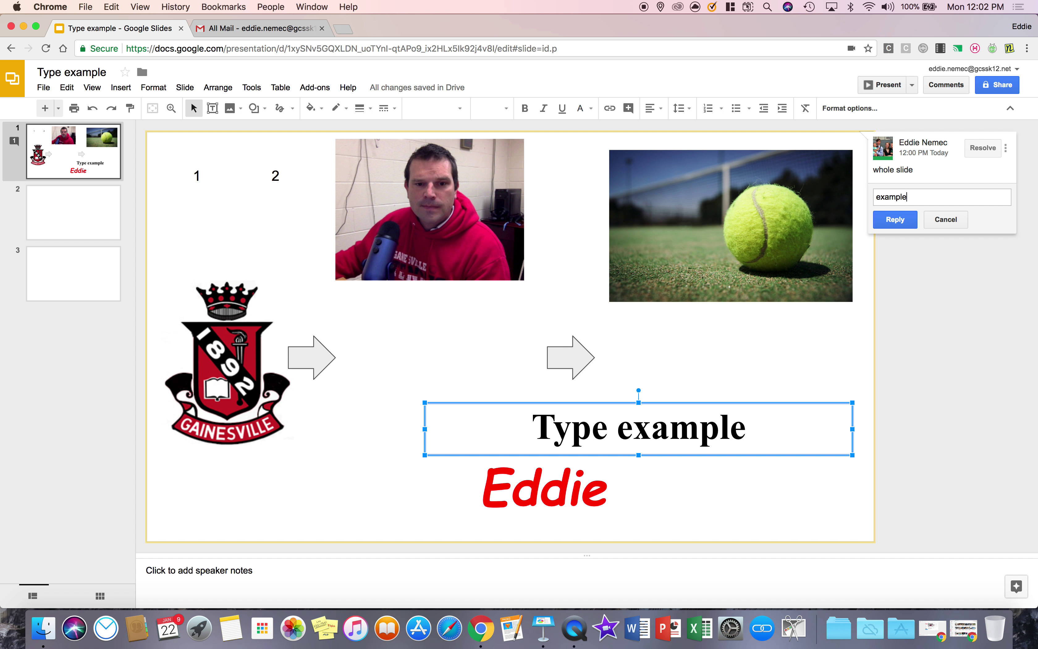
pyautogui.click(943, 224)
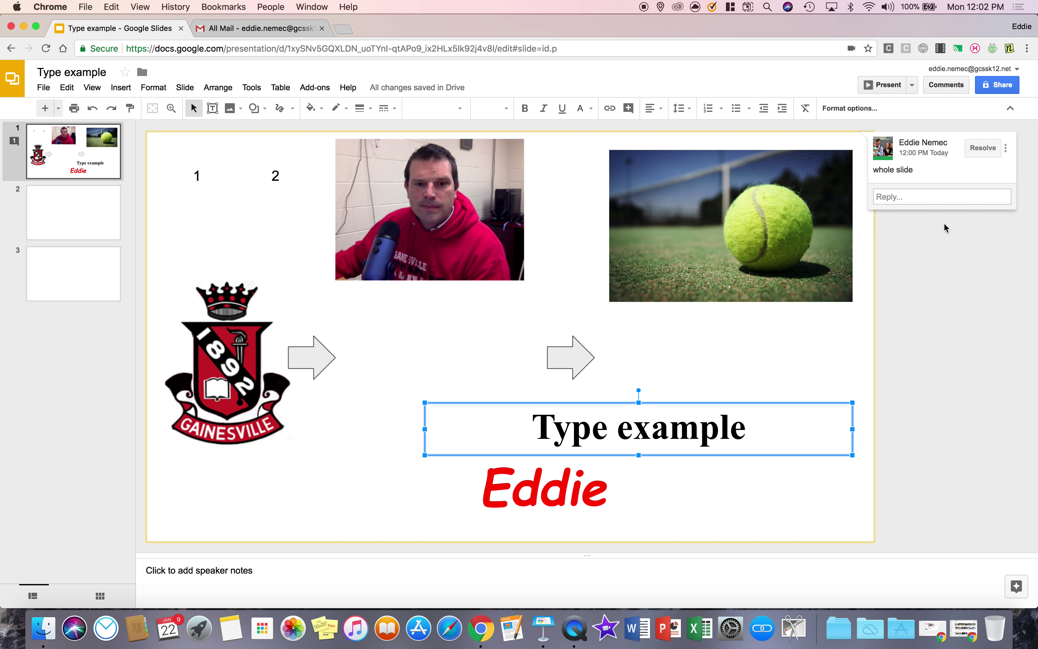
pyautogui.click(987, 147)
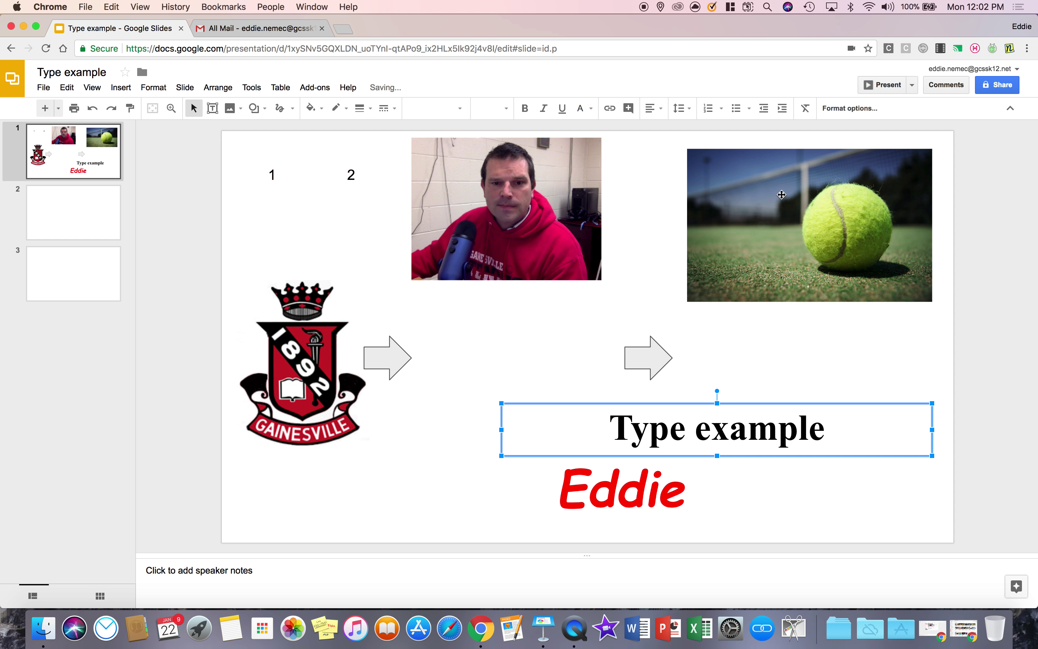
# Step: Re-open the resolved whole slide thread from the comments list, discarding the empty reply
pyautogui.click(929, 88)
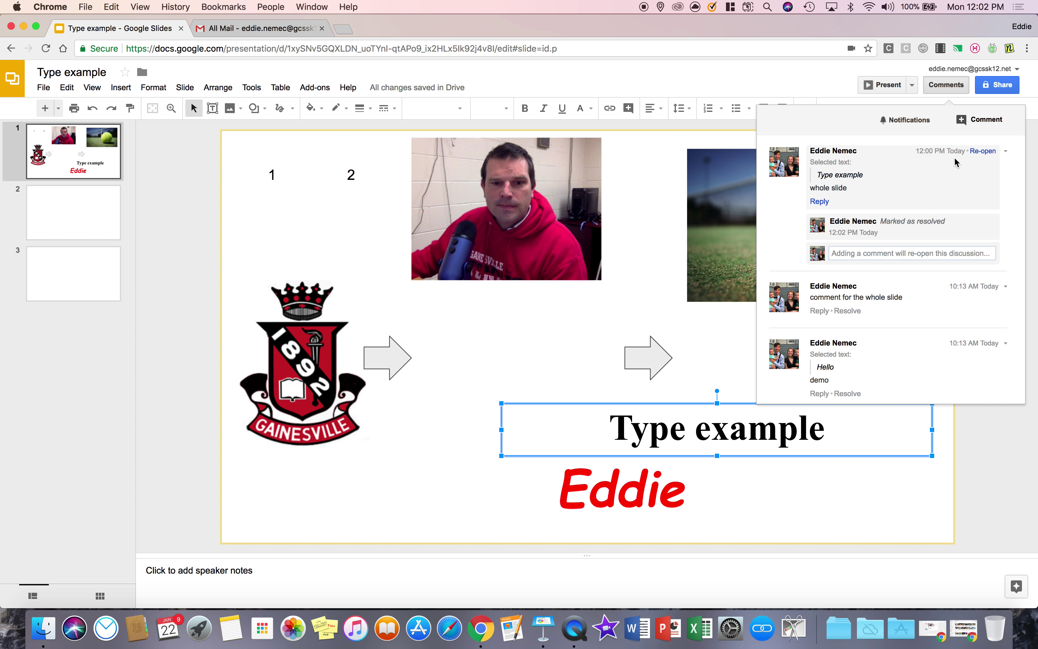
pyautogui.click(983, 151)
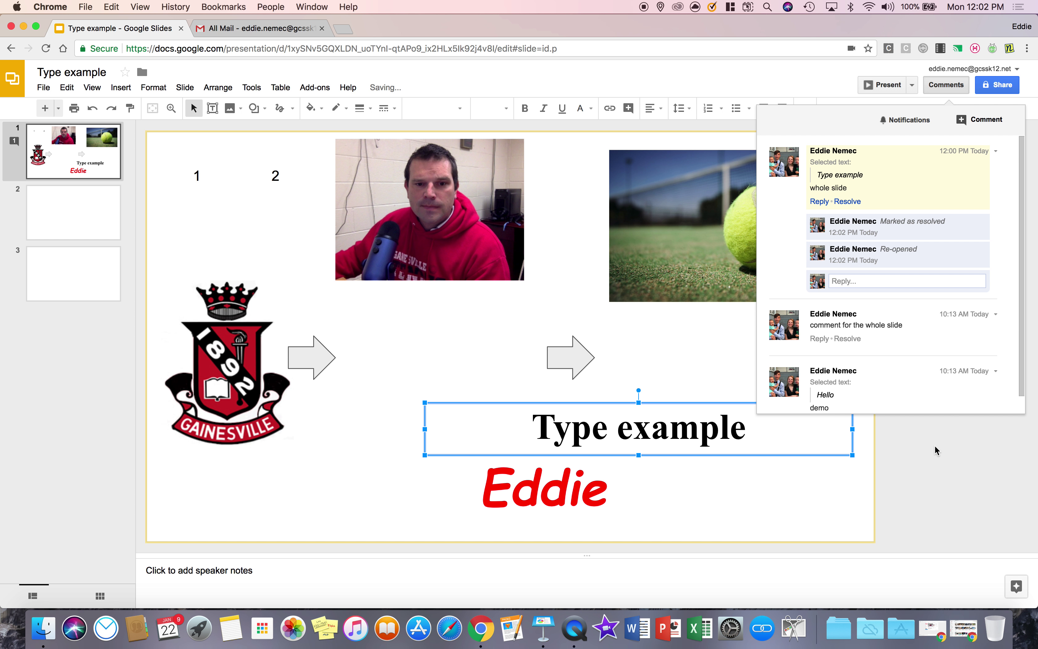
pyautogui.click(878, 280)
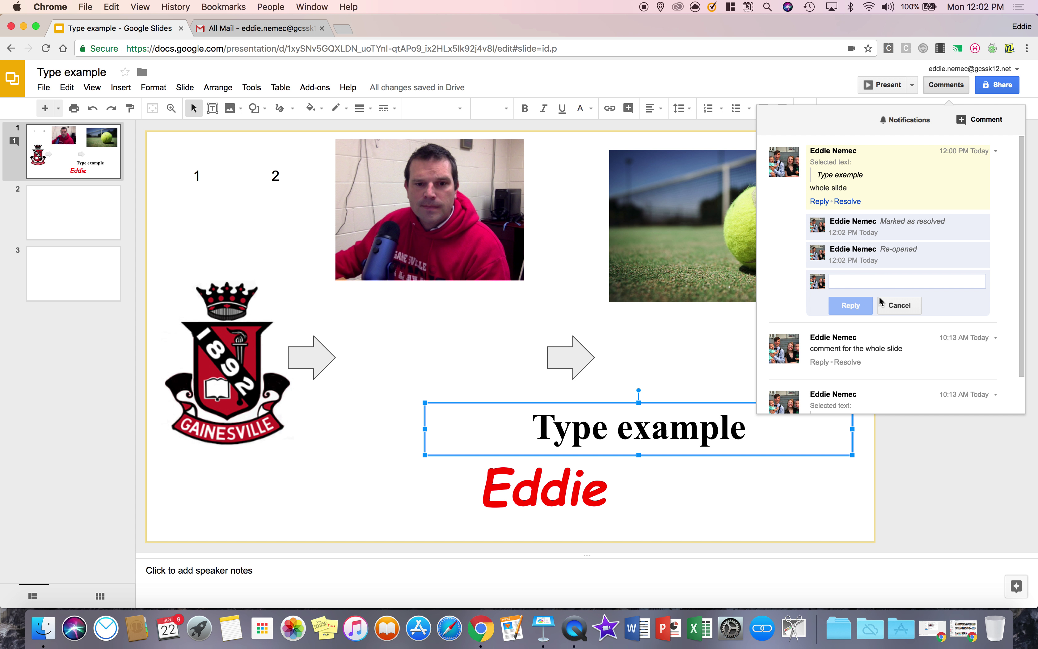
pyautogui.click(900, 306)
pyautogui.click(938, 468)
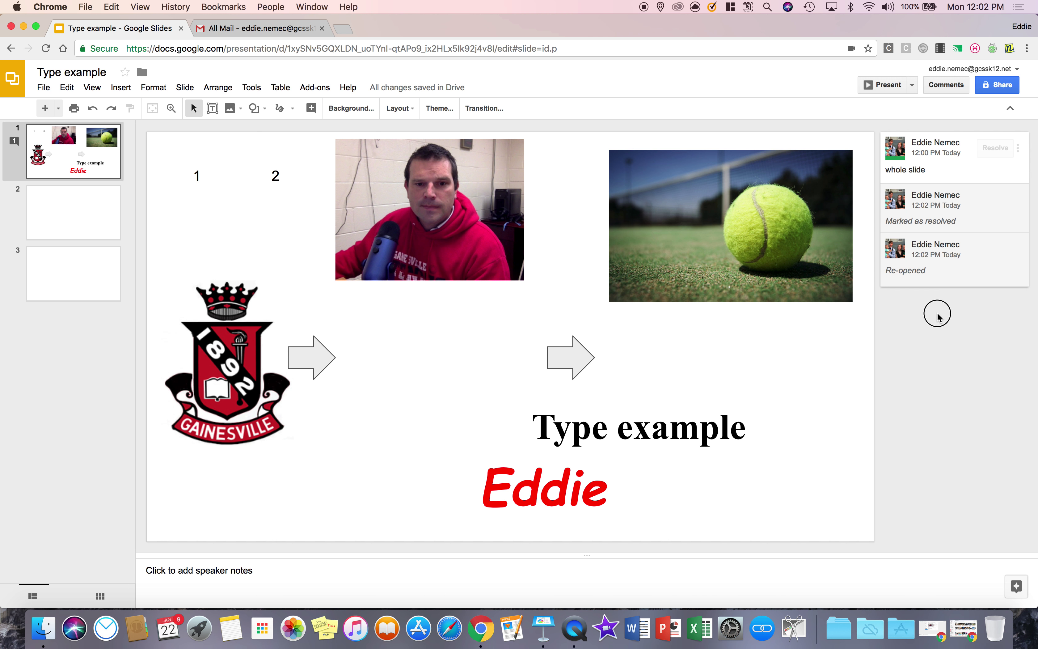
# Step: Show the whole slide comment's 'Link to this comment' URL, then close the dialog
pyautogui.click(1019, 150)
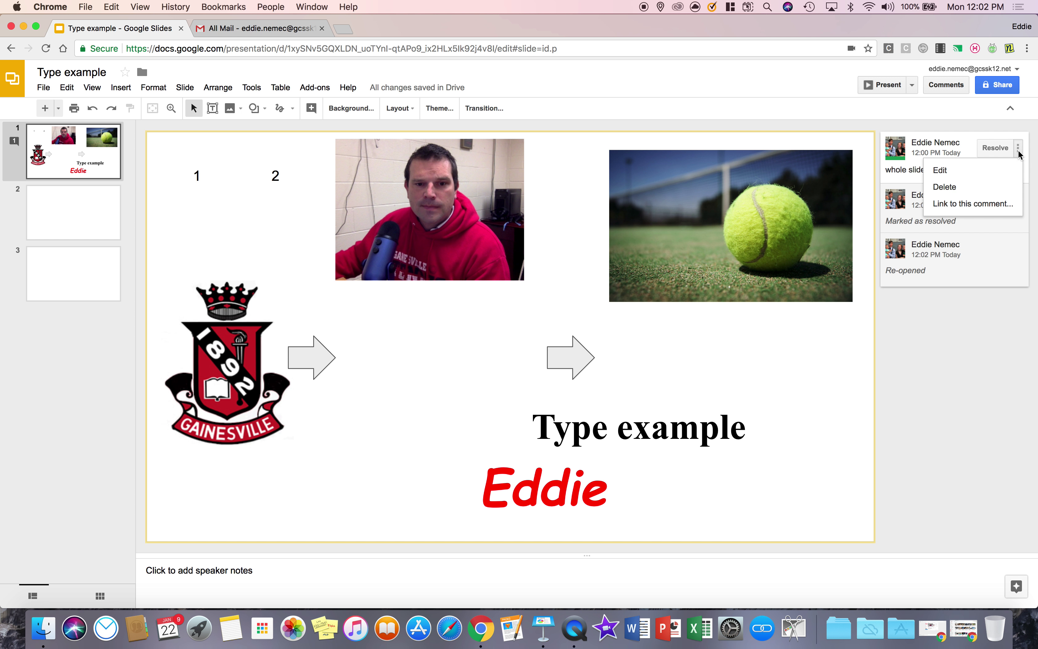
pyautogui.click(988, 208)
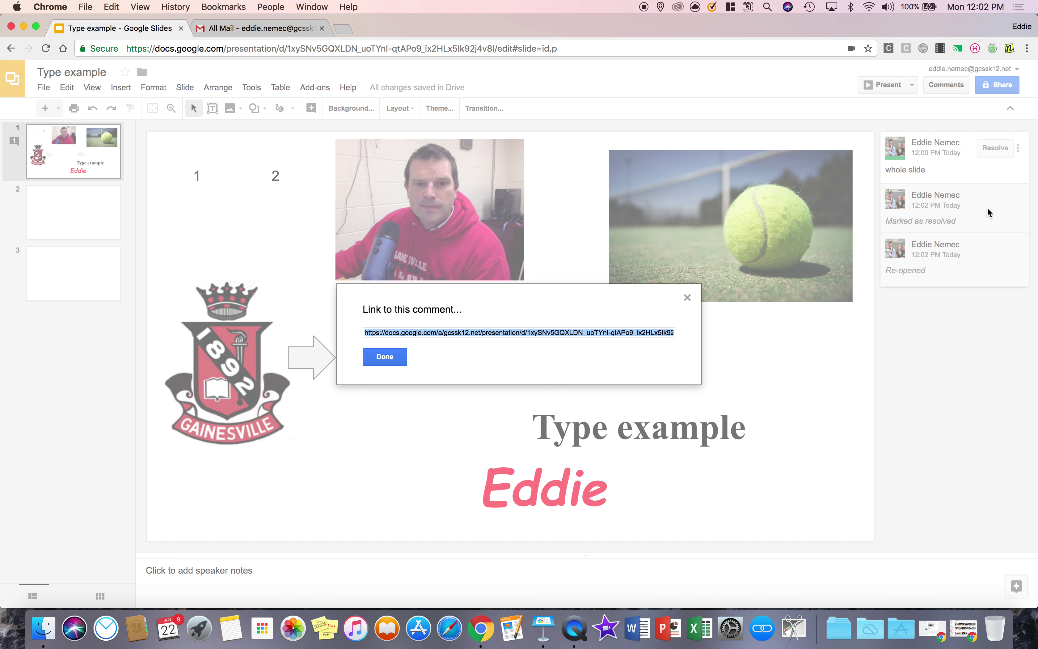
pyautogui.click(390, 355)
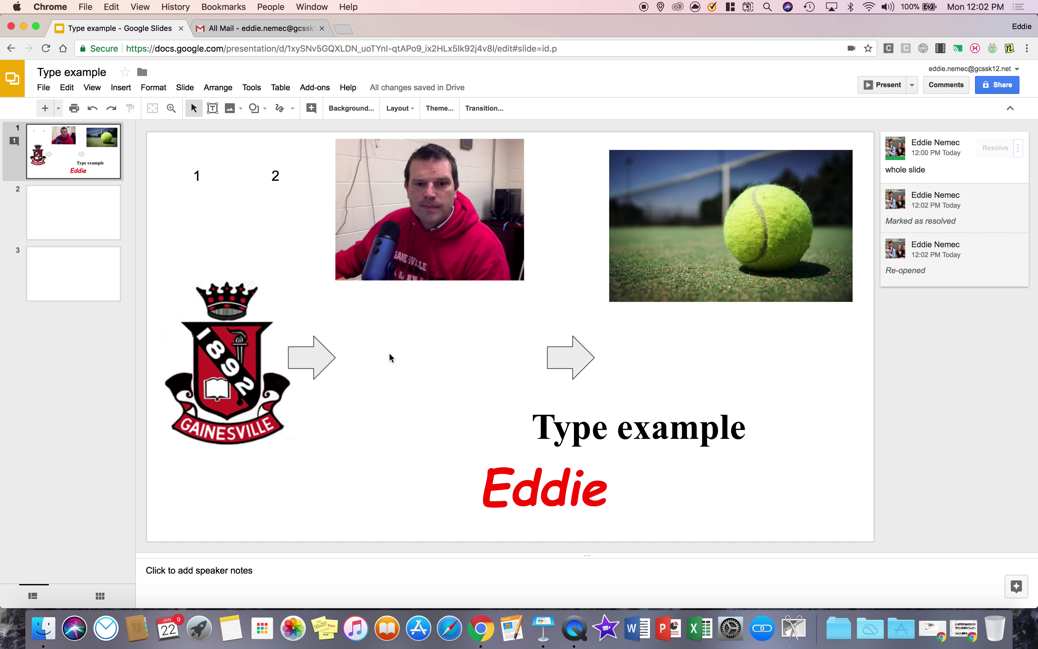